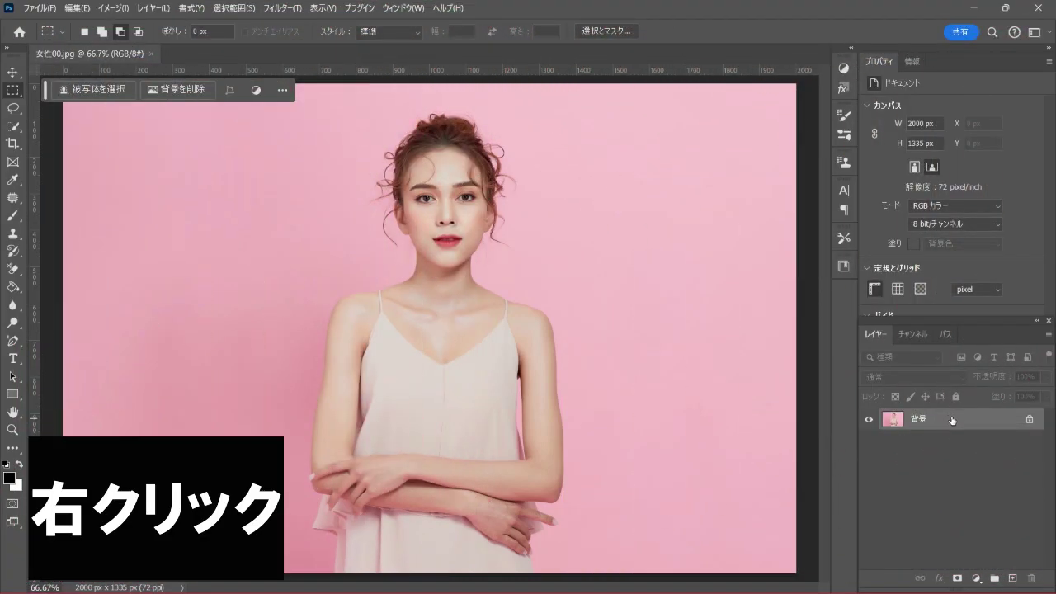
# Step: Convert the 背景 photo layer into an embedded smart object named レイヤー 0
pyautogui.rightClick(1000, 421)
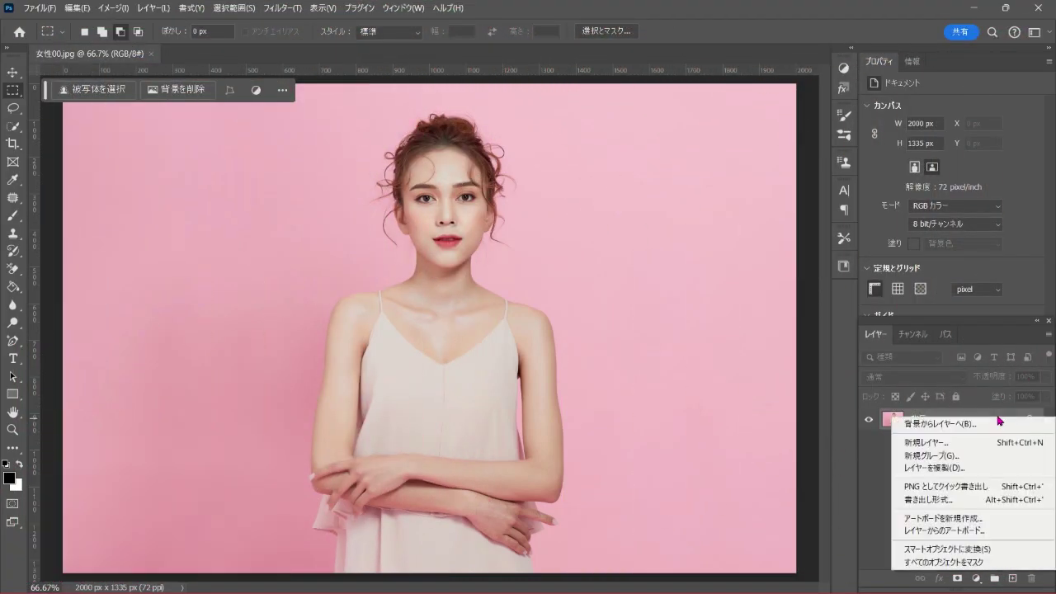
pyautogui.click(1016, 549)
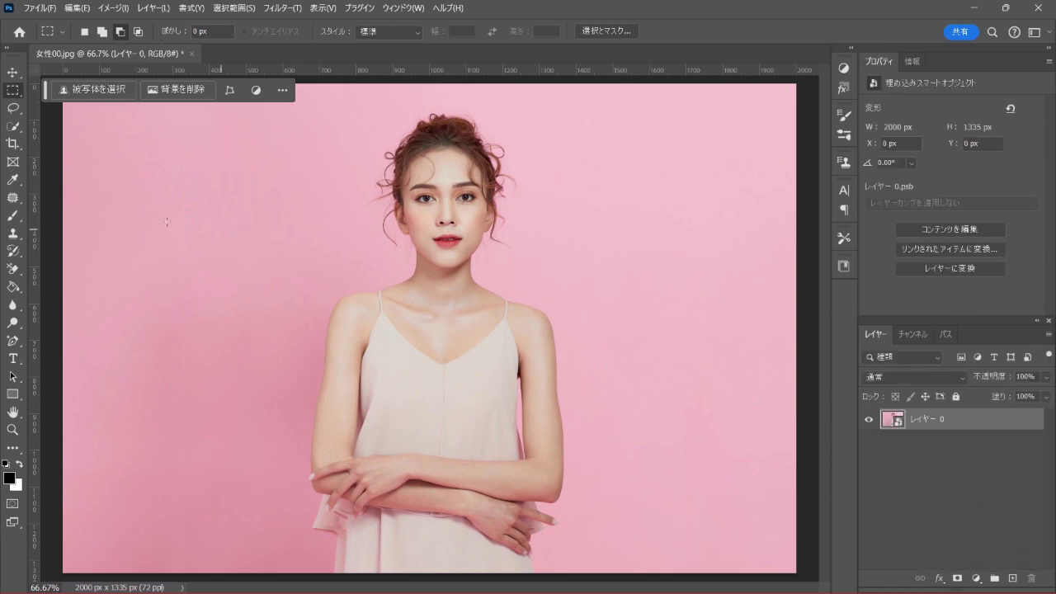
# Step: Select the woman with Quick Selection's Select Subject using クラウド processing
pyautogui.click(13, 127)
pyautogui.rightClick(13, 127)
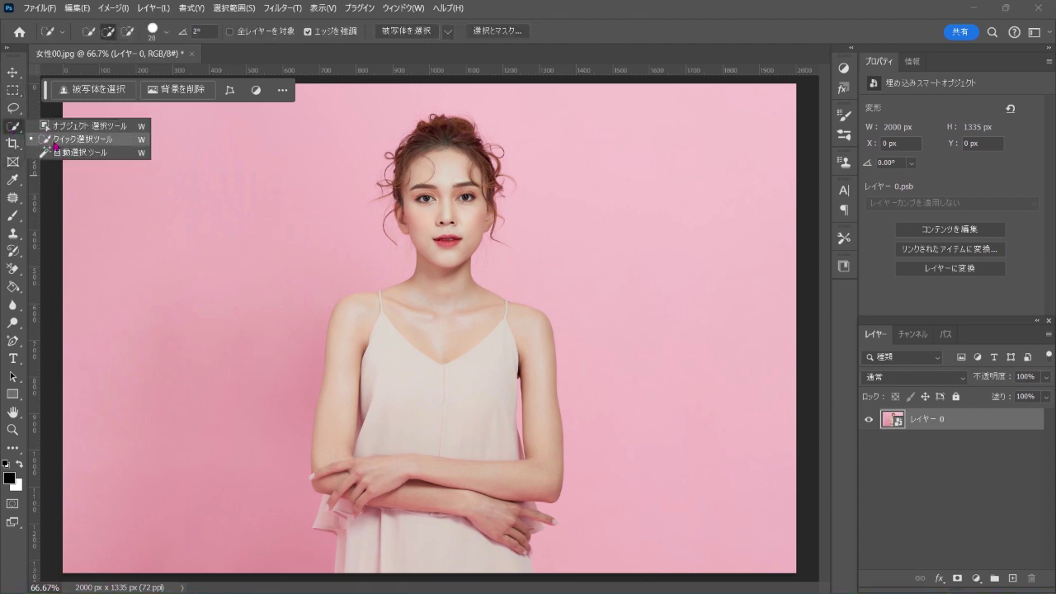
pyautogui.click(124, 139)
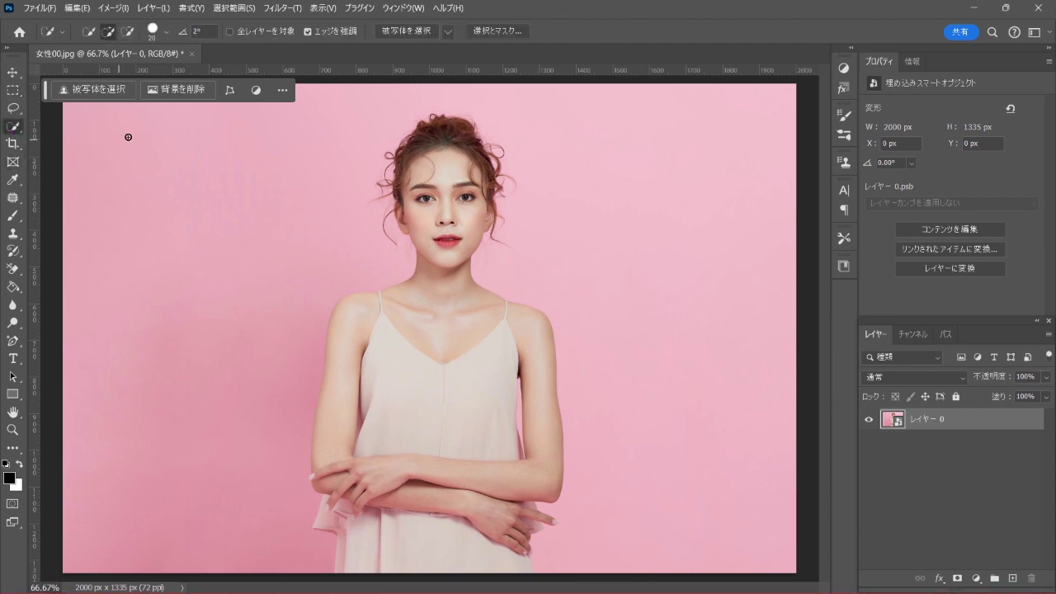
pyautogui.click(450, 33)
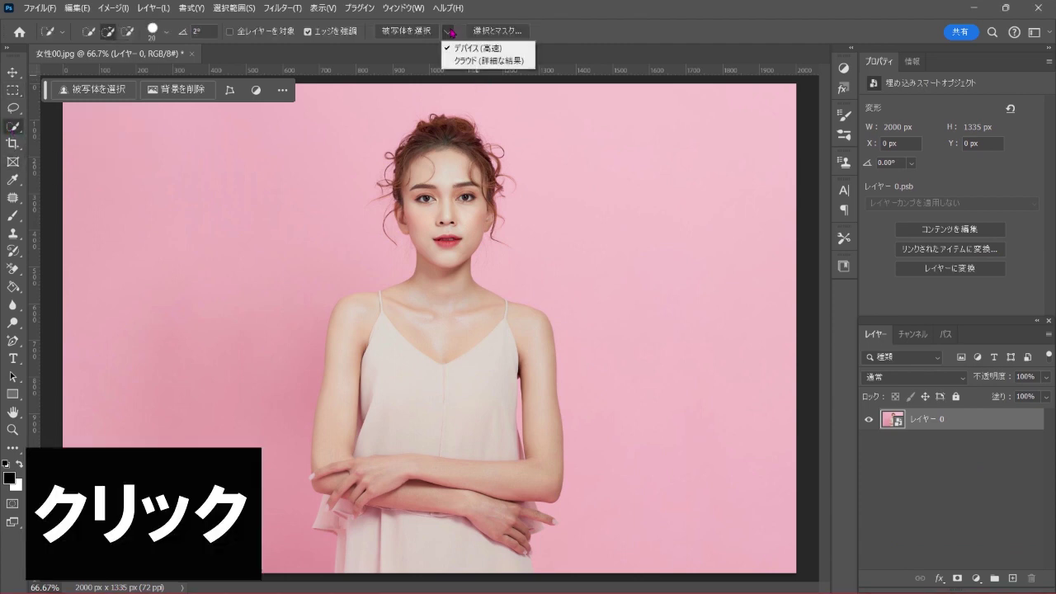
pyautogui.click(508, 62)
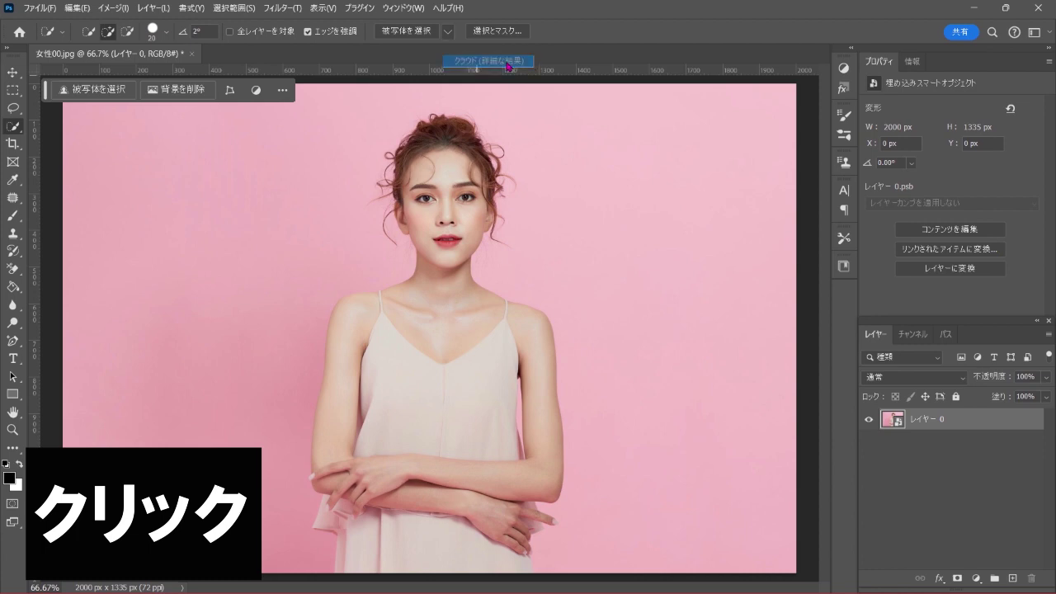
pyautogui.click(416, 35)
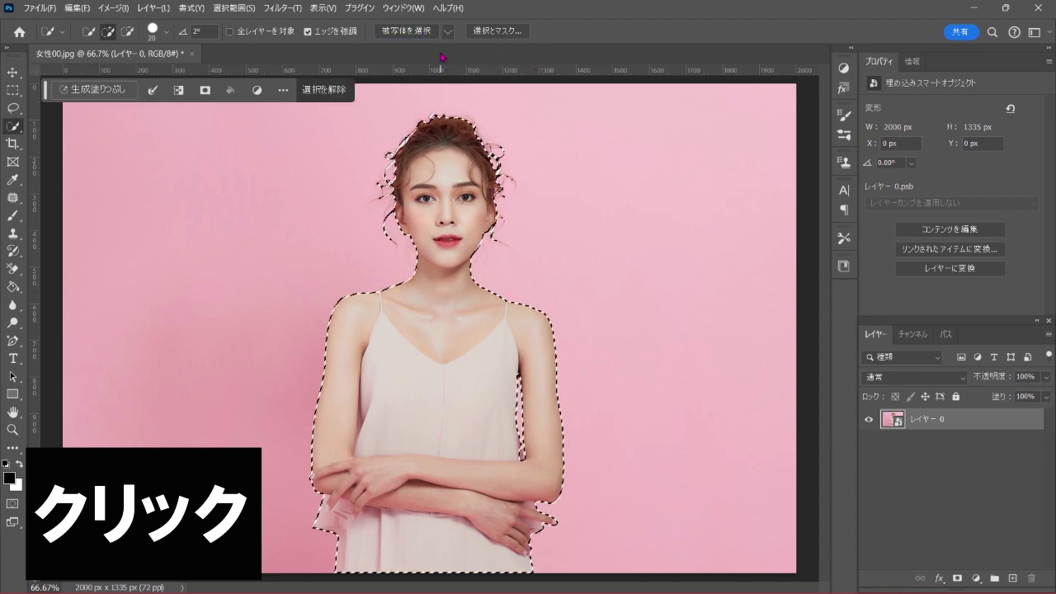
# Step: Refine the selection with 不要なカラーの除去 and output it to a new masked layer
pyautogui.click(509, 33)
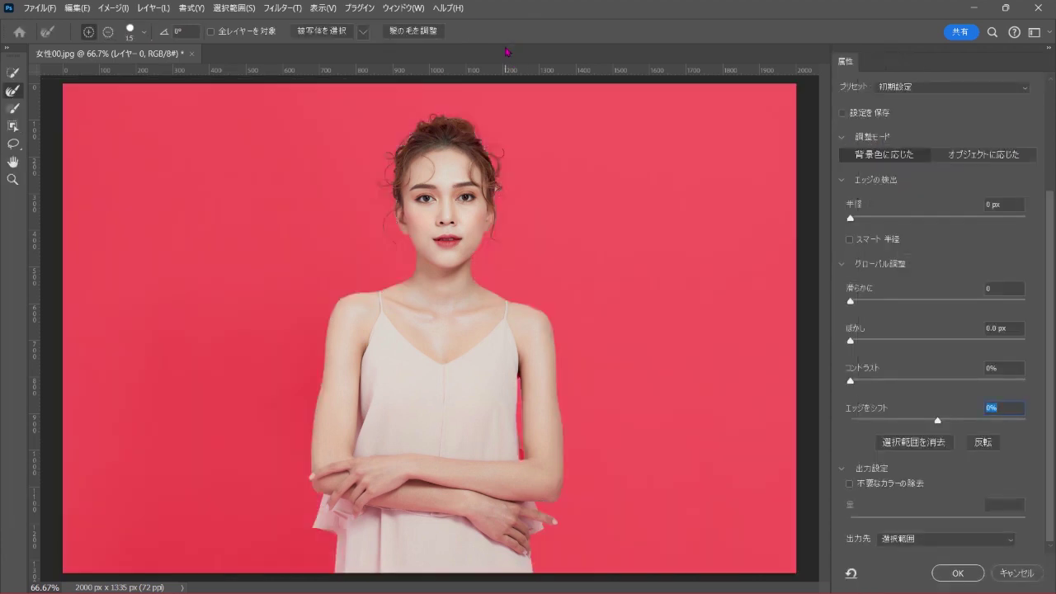
pyautogui.click(427, 31)
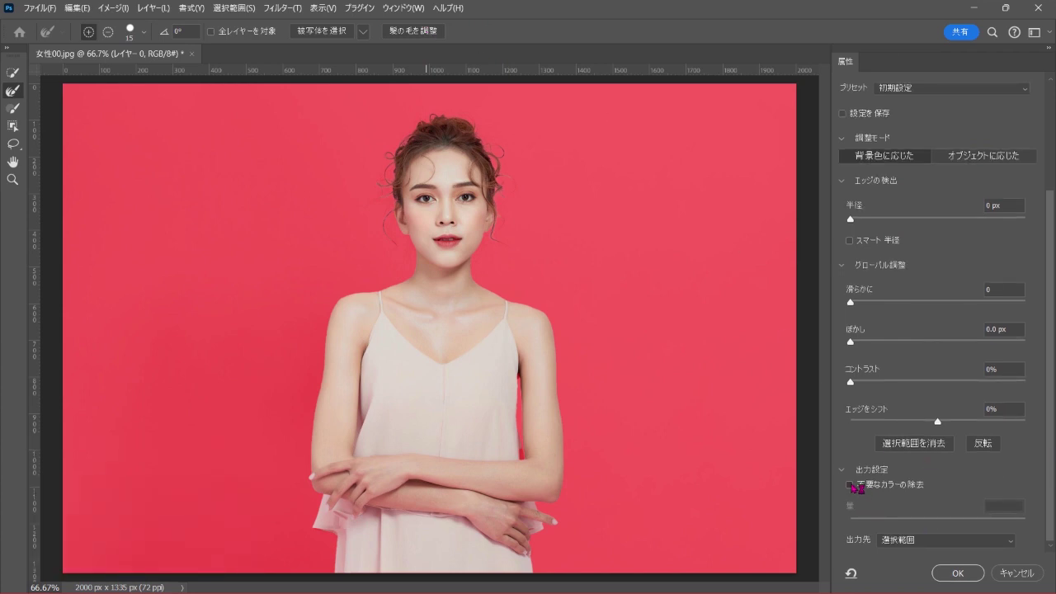
pyautogui.click(852, 485)
pyautogui.click(910, 545)
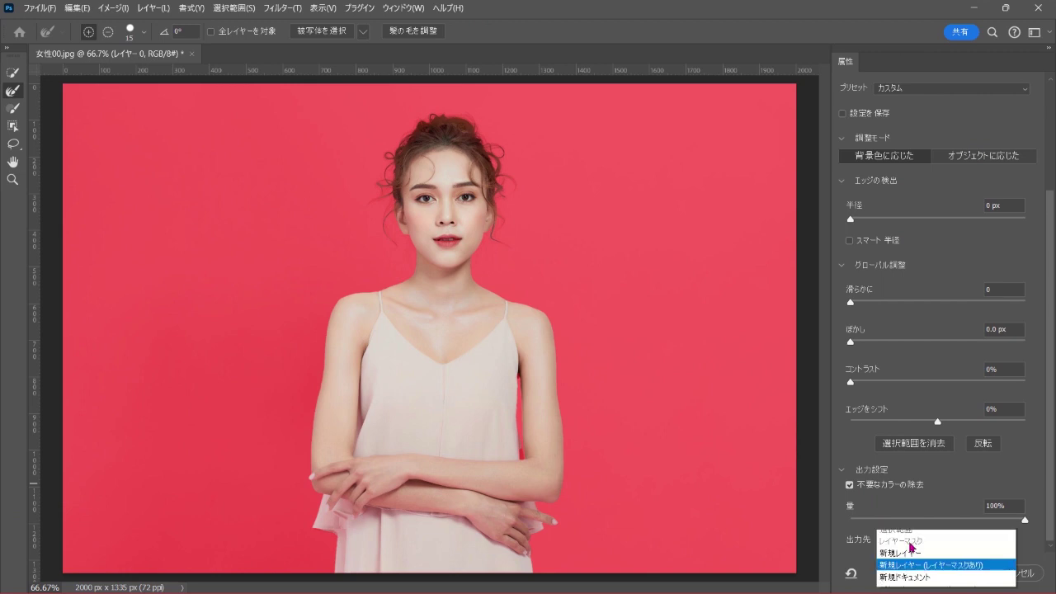
pyautogui.click(990, 557)
pyautogui.click(967, 574)
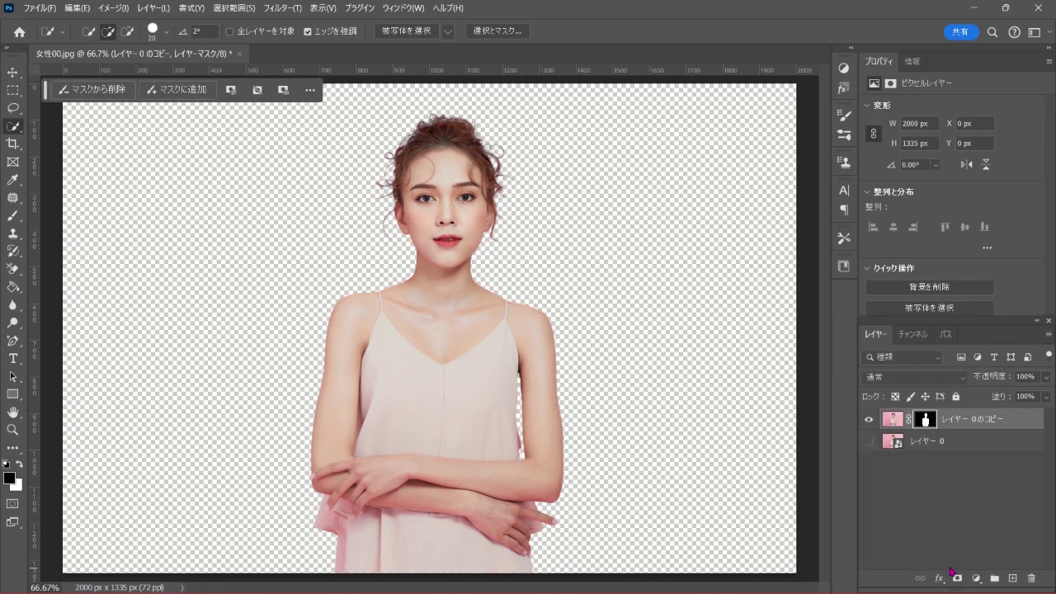
# Step: Show レイヤー 0 again and add a black べた塗り fill from the cutout's mask, placed below レイヤー 0のコピー
pyautogui.click(983, 424)
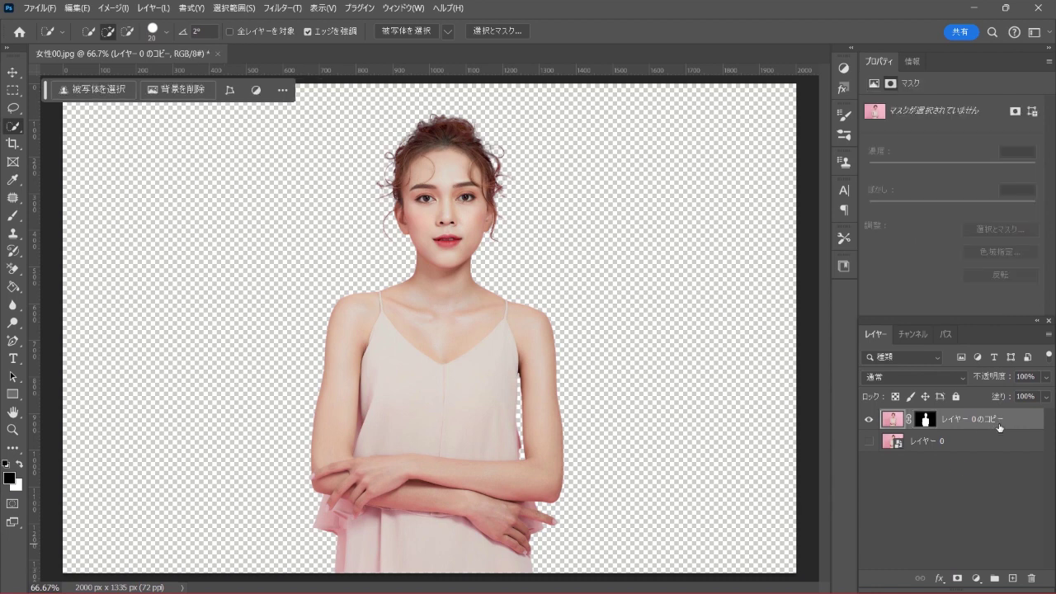
pyautogui.click(873, 442)
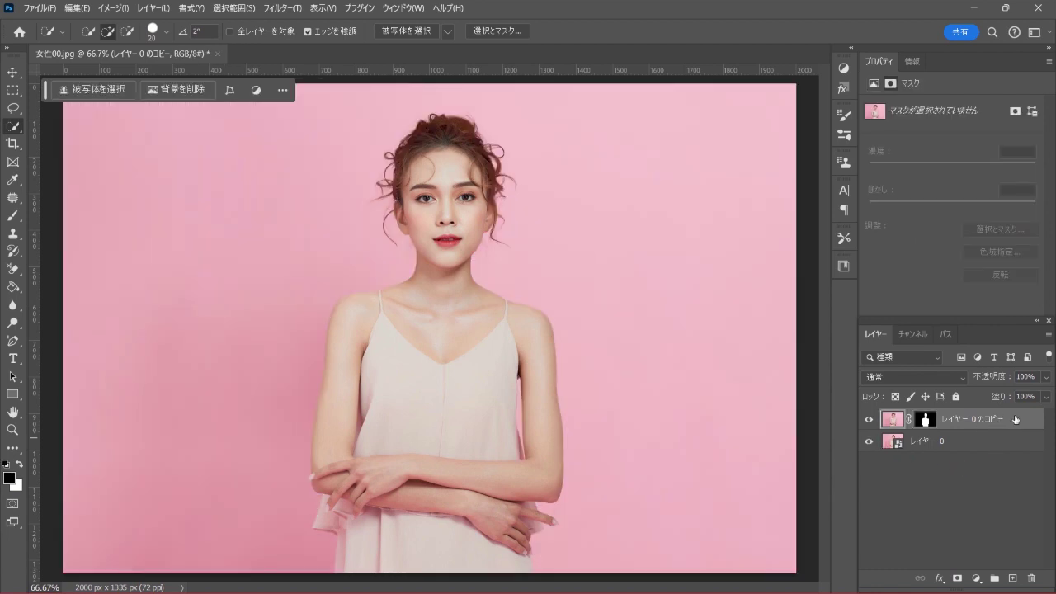
pyautogui.keyDown('ctrl'); pyautogui.click(925, 421); pyautogui.keyUp('ctrl')
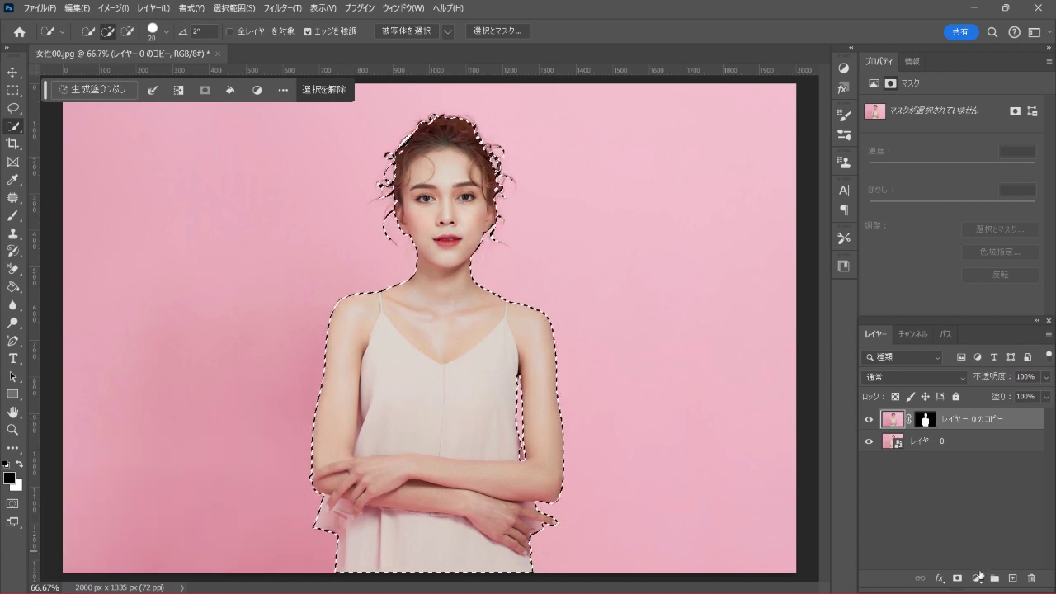
pyautogui.click(977, 579)
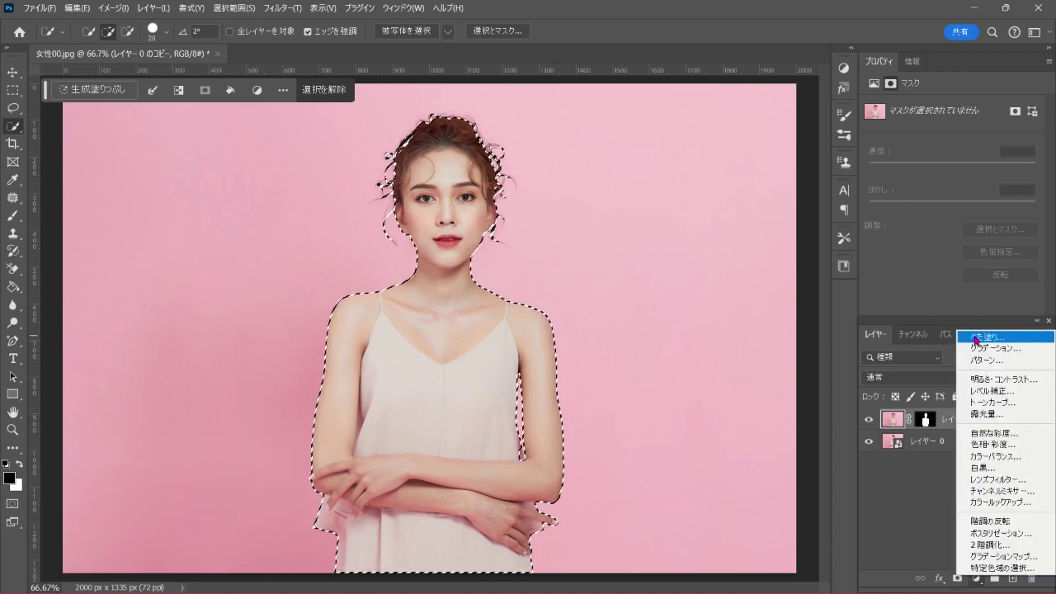
pyautogui.click(1029, 340)
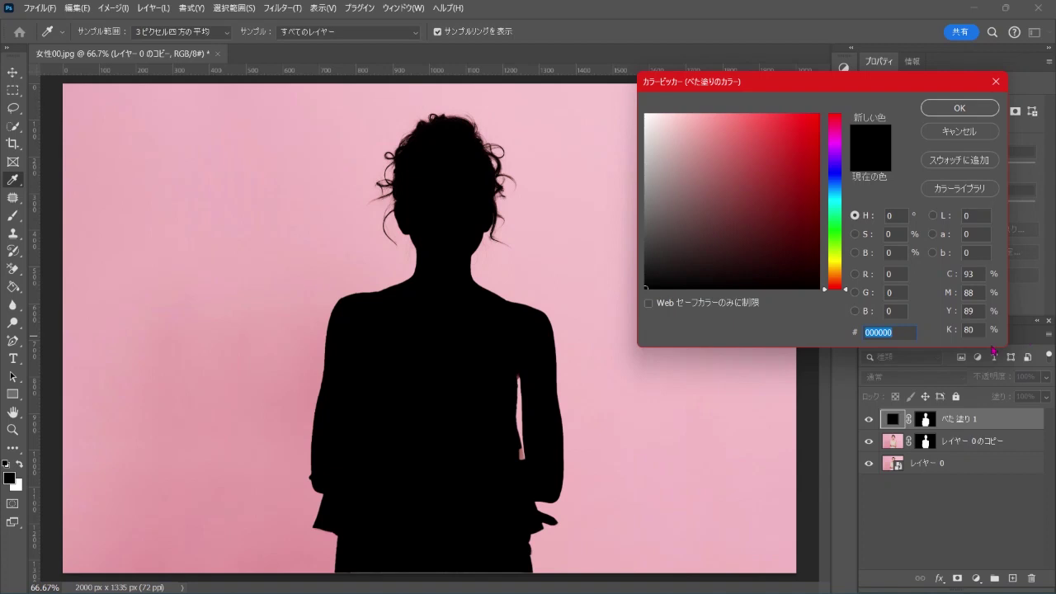
pyautogui.click(960, 108)
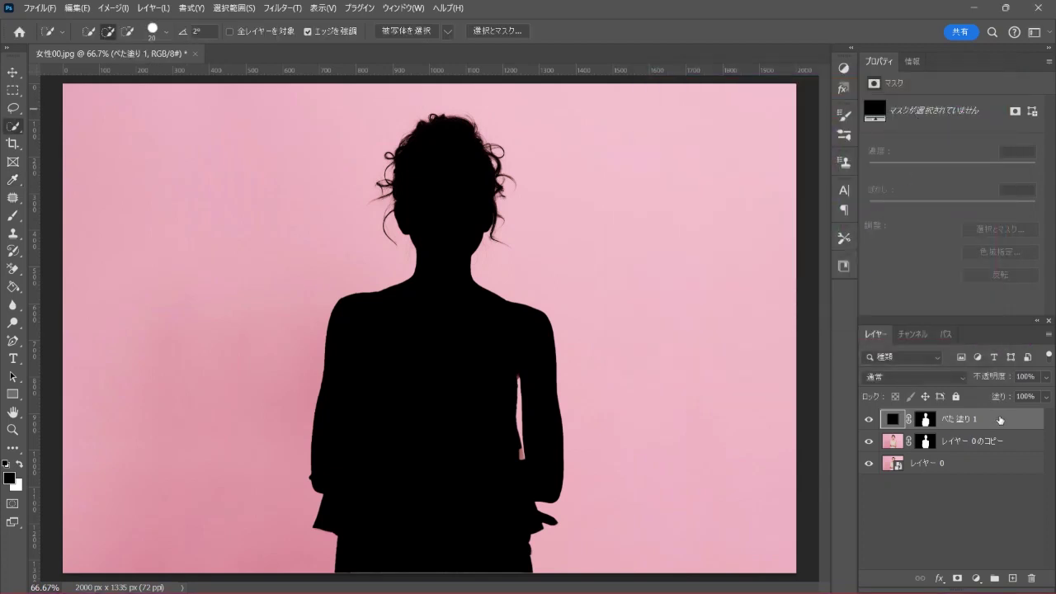
pyautogui.moveTo(1000, 421); pyautogui.dragTo(995, 451)
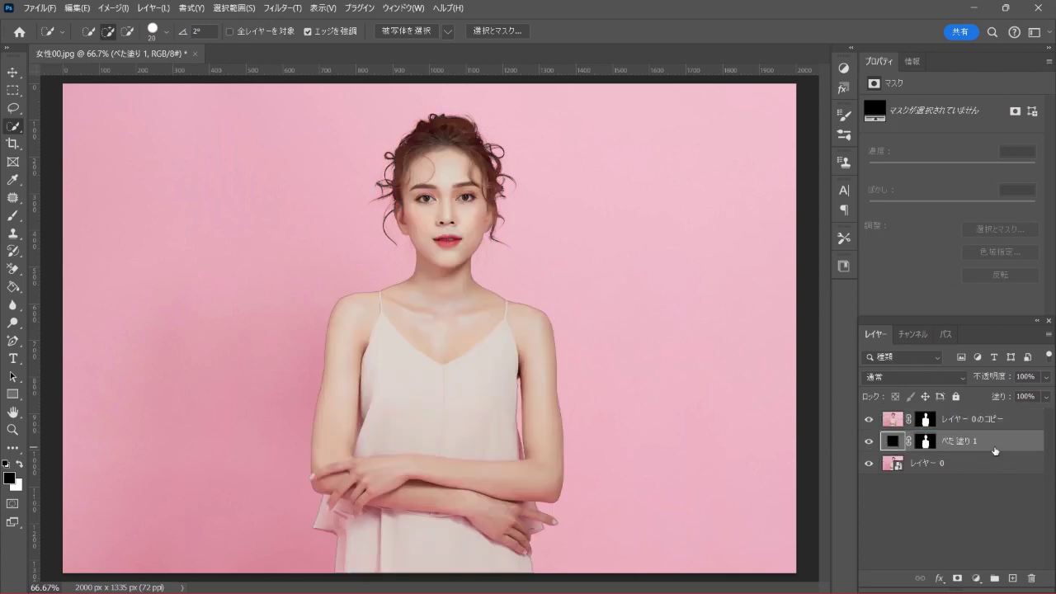
# Step: Convert べた塗り 1 to a smart object and hide レイヤー 0のコピー to reveal the silhouette
pyautogui.rightClick(1011, 443)
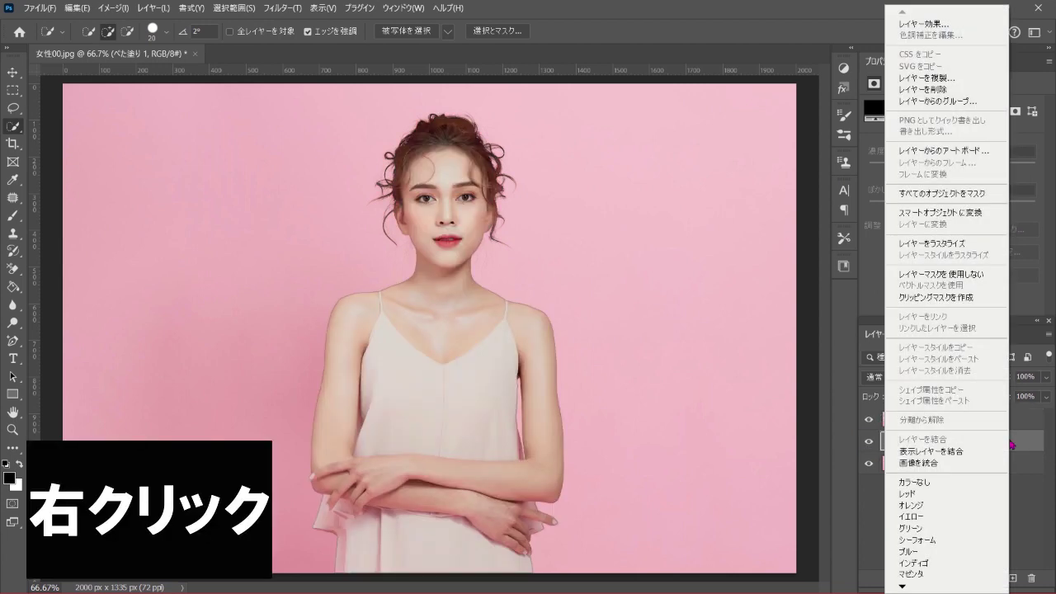
pyautogui.click(980, 214)
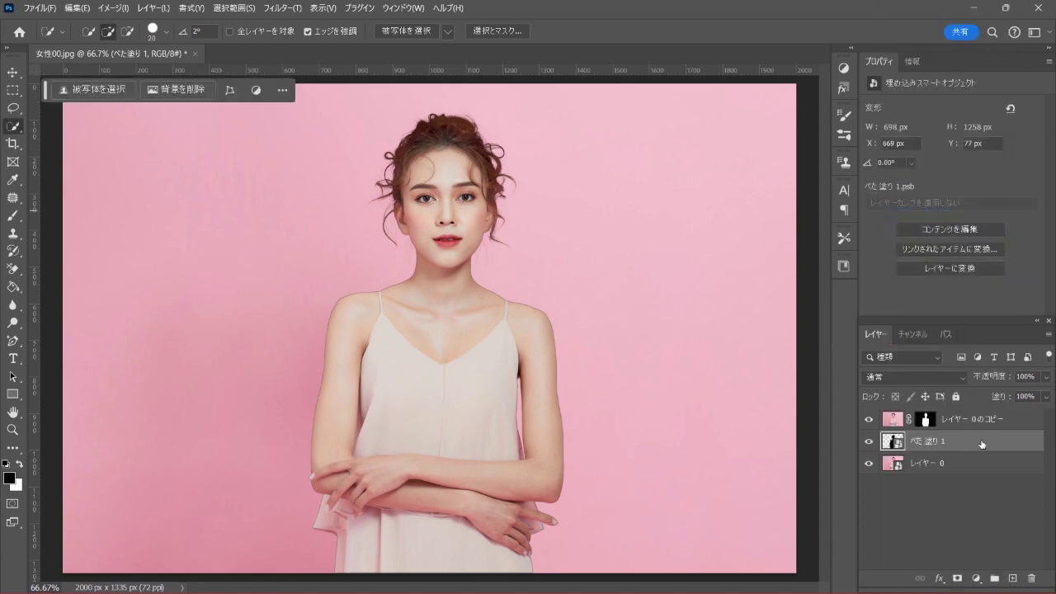
pyautogui.click(868, 419)
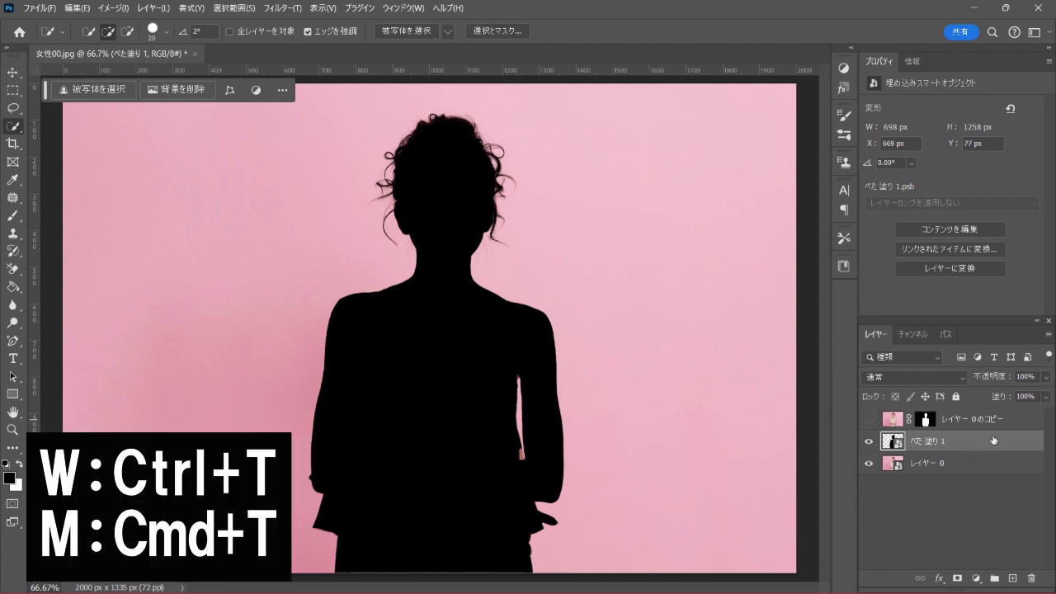
# Step: Tilt the silhouette's right side with a perspective transform and shift it slightly right
pyautogui.hotkey('ctrl', 't')
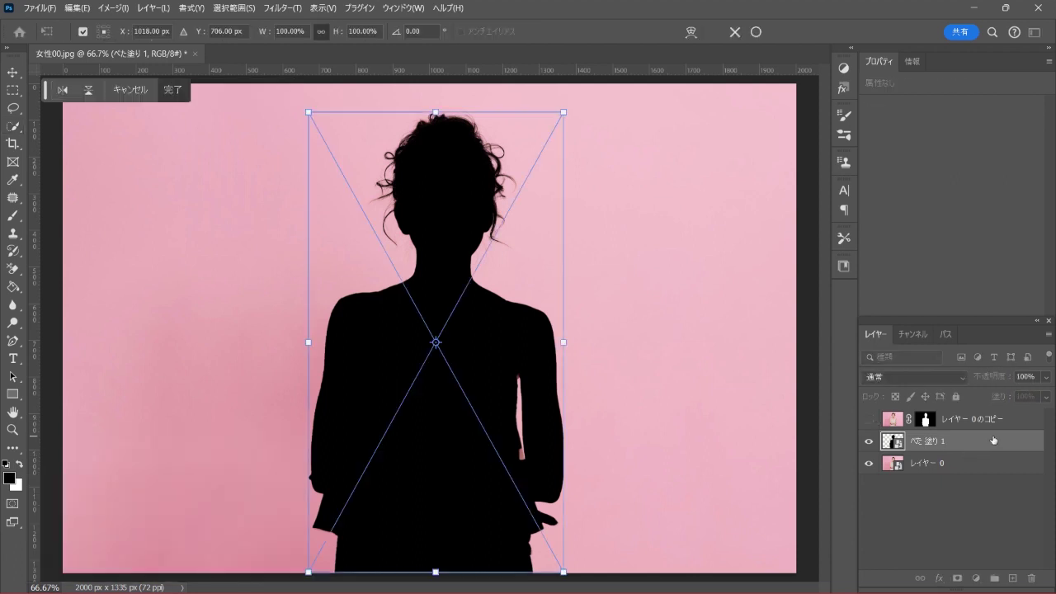
pyautogui.rightClick(445, 200)
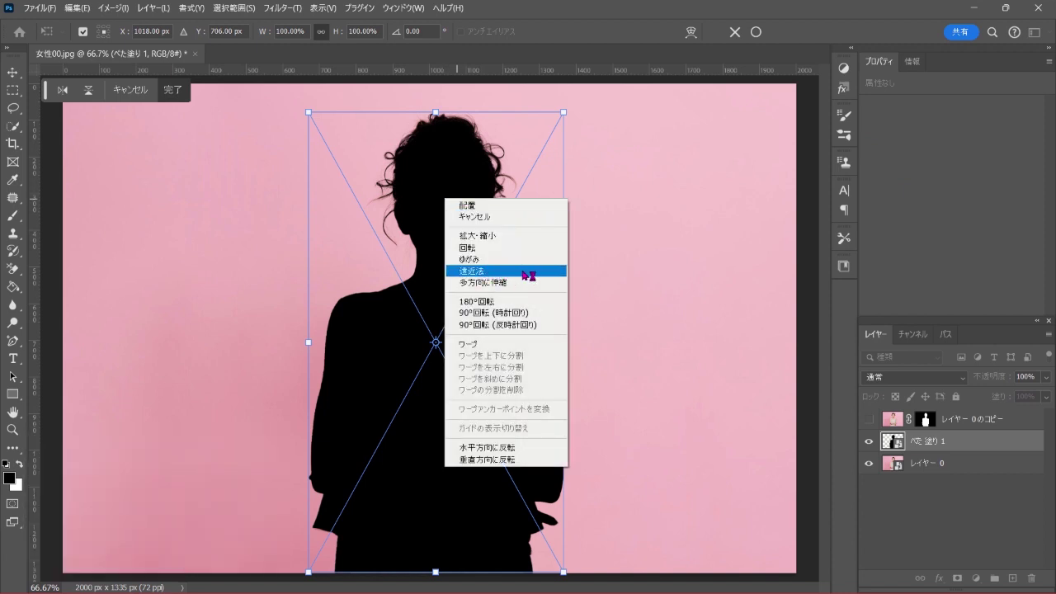
pyautogui.click(532, 271)
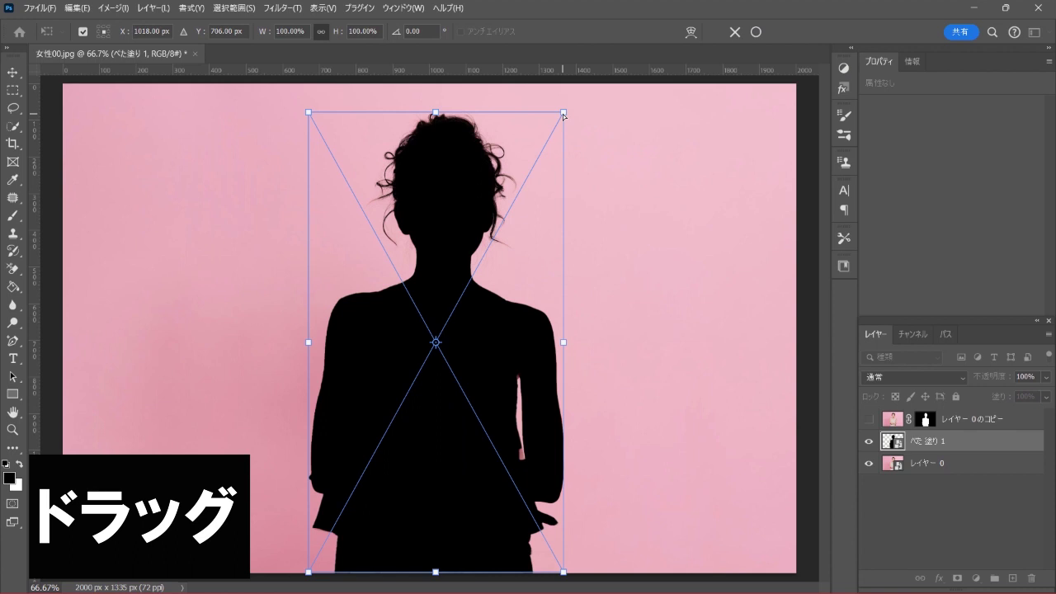
pyautogui.moveTo(564, 117); pyautogui.dragTo(566, 152)
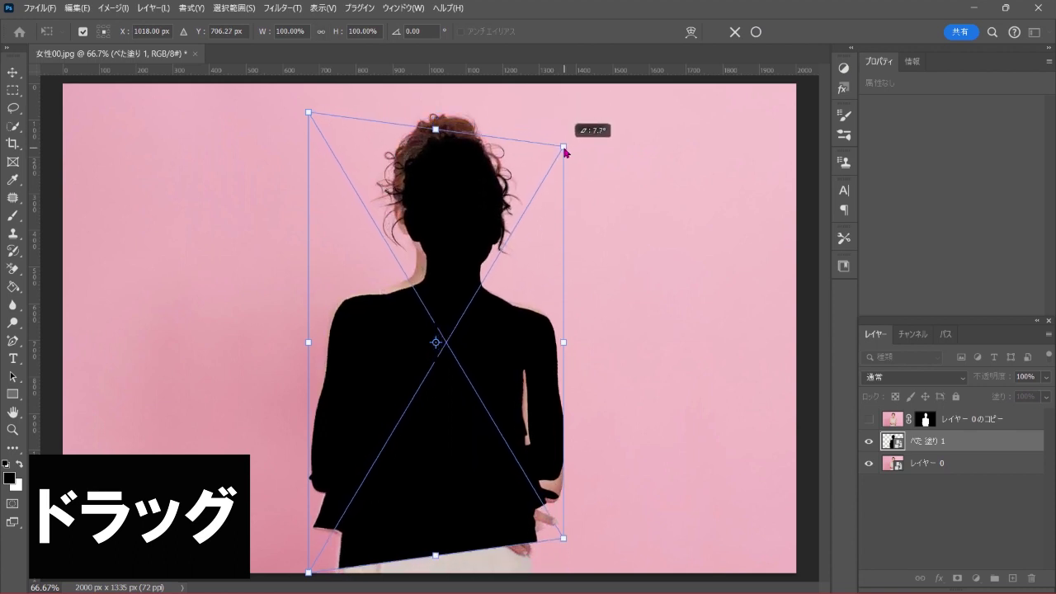
pyautogui.moveTo(453, 231); pyautogui.dragTo(480, 226)
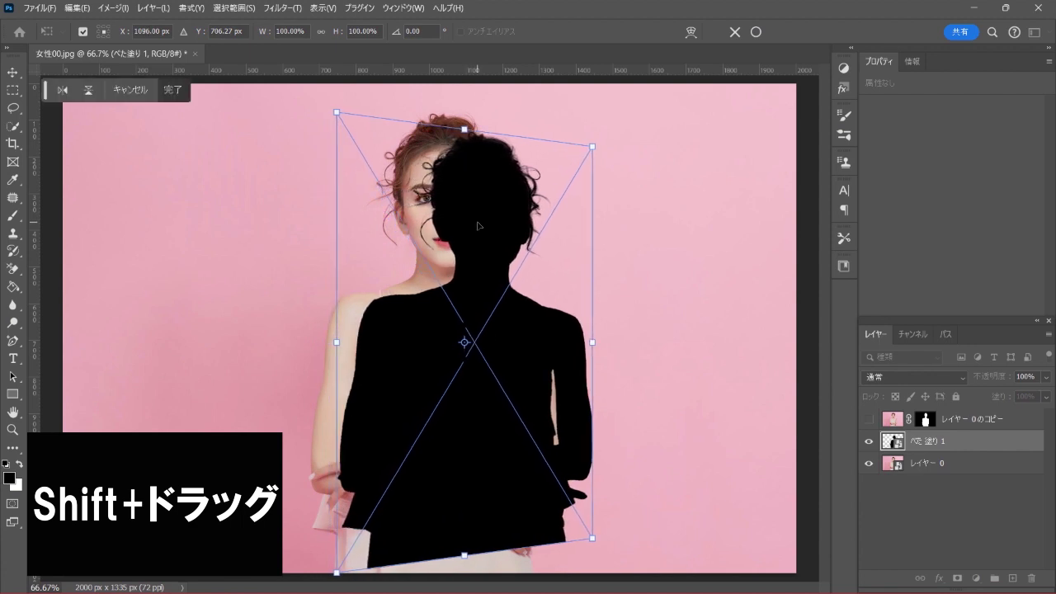
# Step: Distort the silhouette by pulling its bottom-right corner down, then commit the transform
pyautogui.rightClick(483, 196)
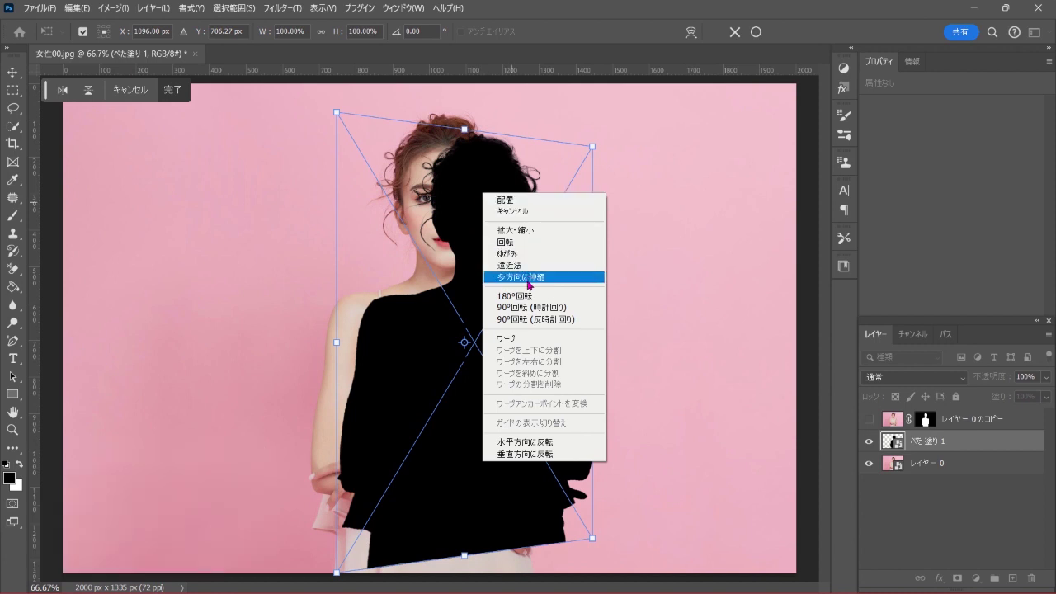
pyautogui.click(586, 280)
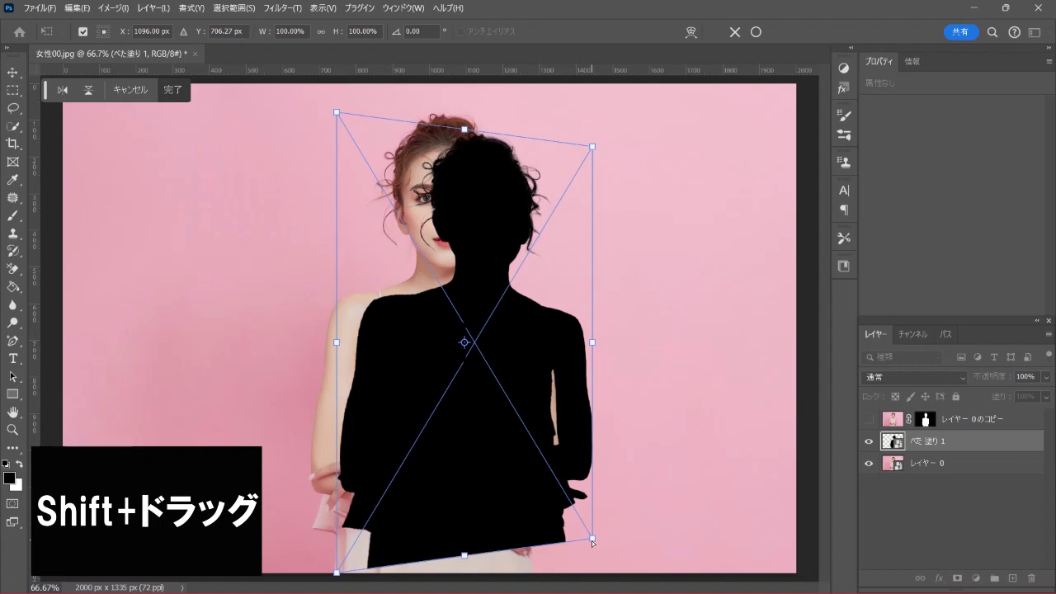
pyautogui.moveTo(592, 540); pyautogui.dragTo(594, 572)
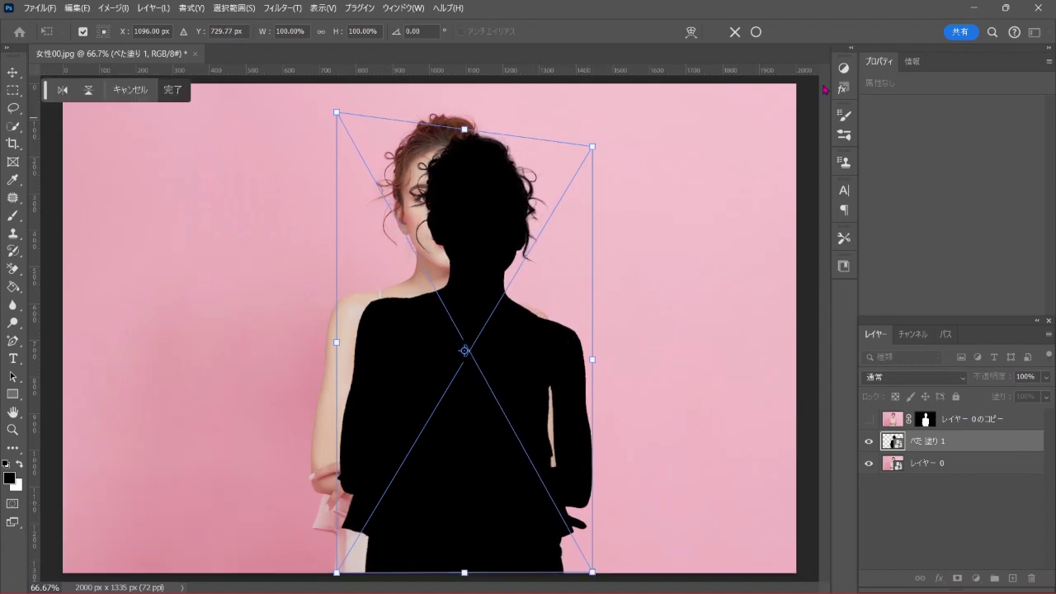
pyautogui.click(755, 33)
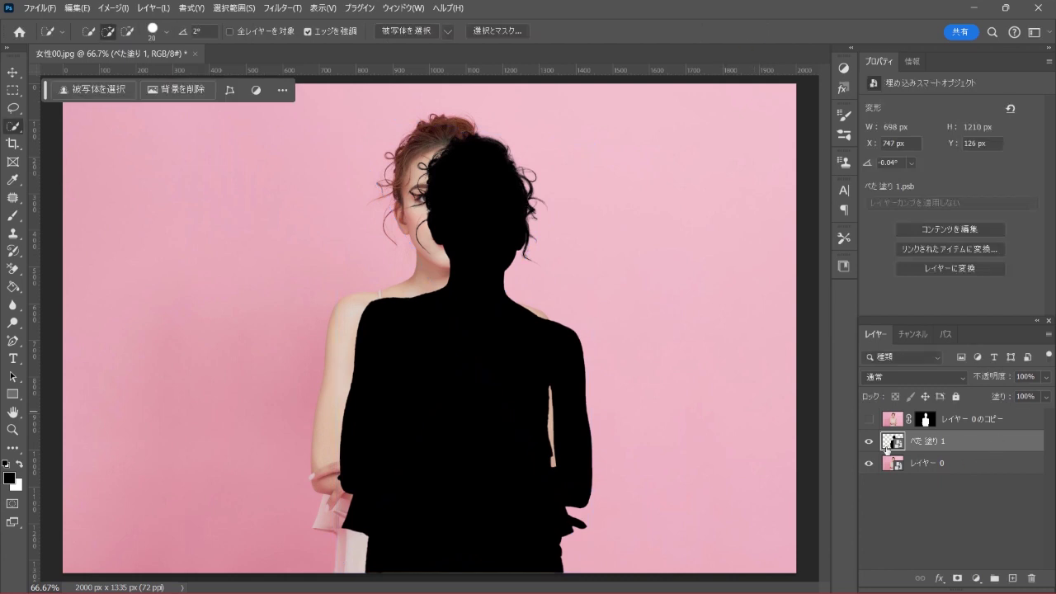
# Step: Show the cutout and split the shadow's underlying-layer Blend If range to 0/108–255
pyautogui.click(868, 419)
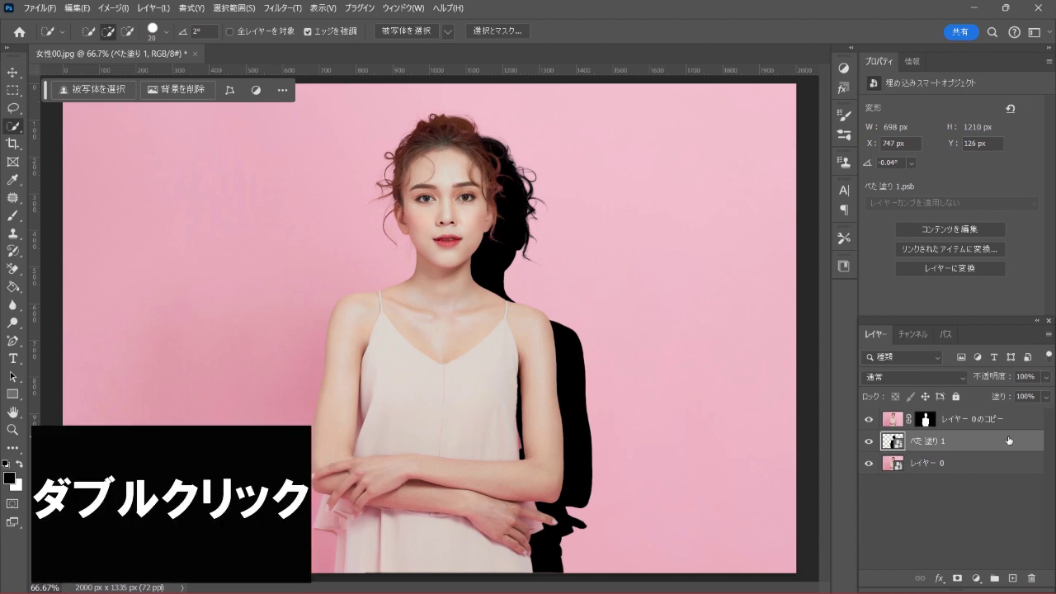
pyautogui.doubleClick(1009, 440)
pyautogui.moveTo(599, 38)
pyautogui.mouseDown()
pyautogui.moveTo(632, 56)
pyautogui.moveTo(714, 31)
pyautogui.mouseUp()
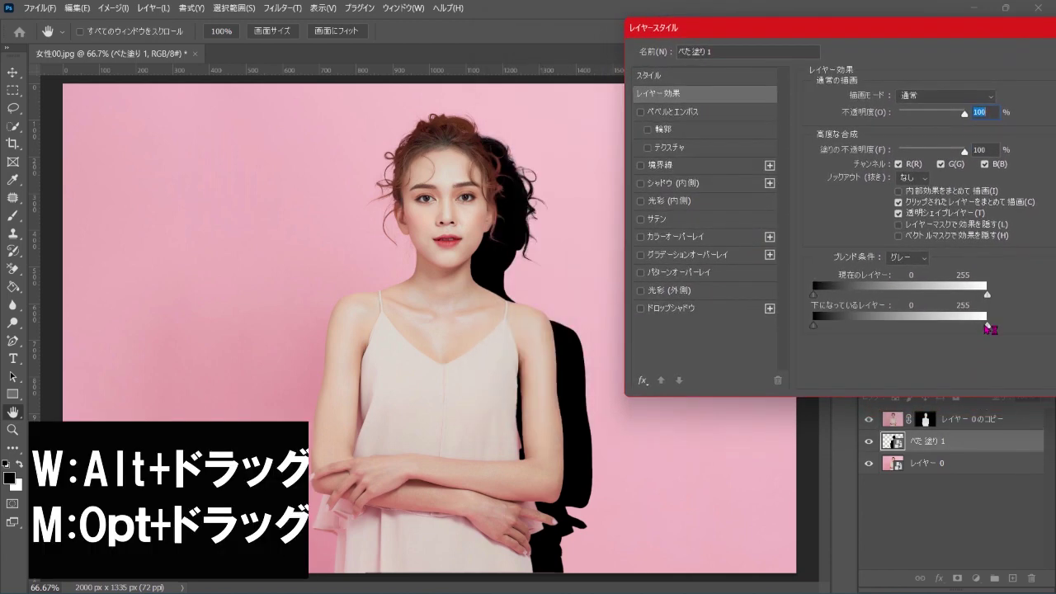
pyautogui.moveTo(987, 328); pyautogui.dragTo(933, 328)
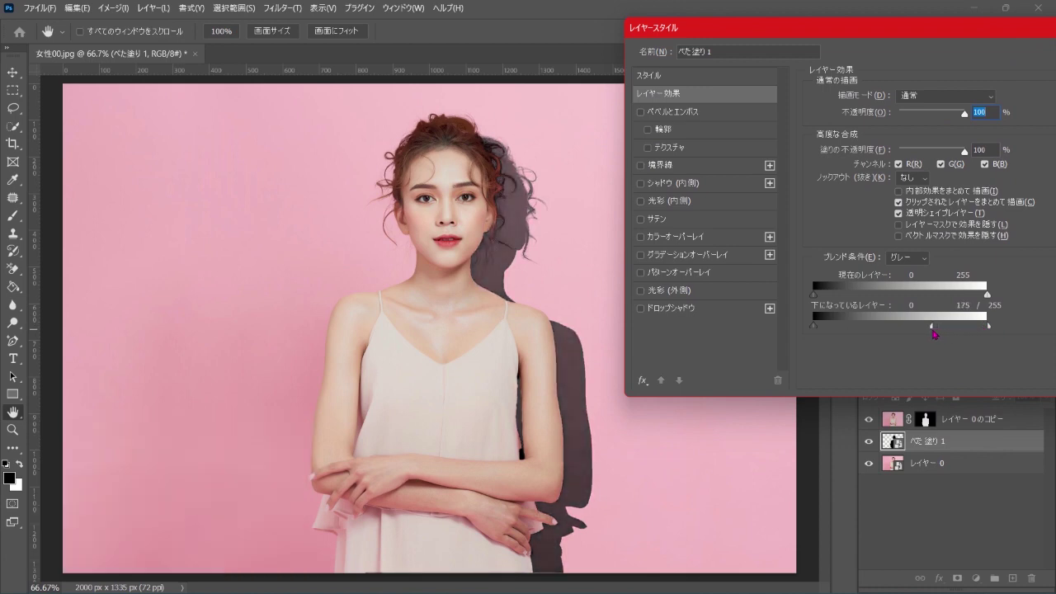
pyautogui.moveTo(935, 333); pyautogui.dragTo(921, 332)
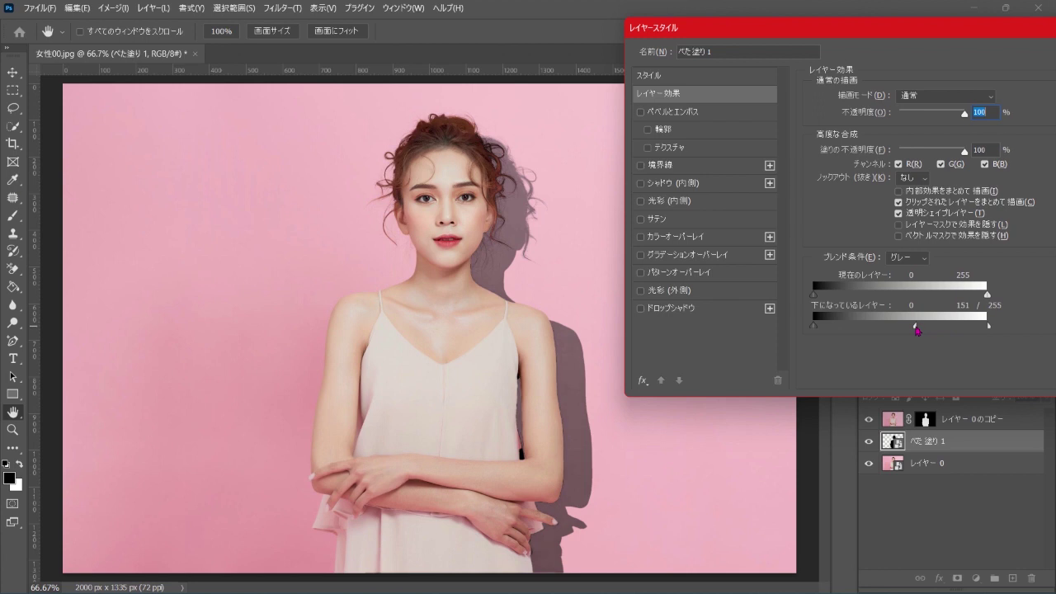
pyautogui.moveTo(917, 331); pyautogui.dragTo(889, 326)
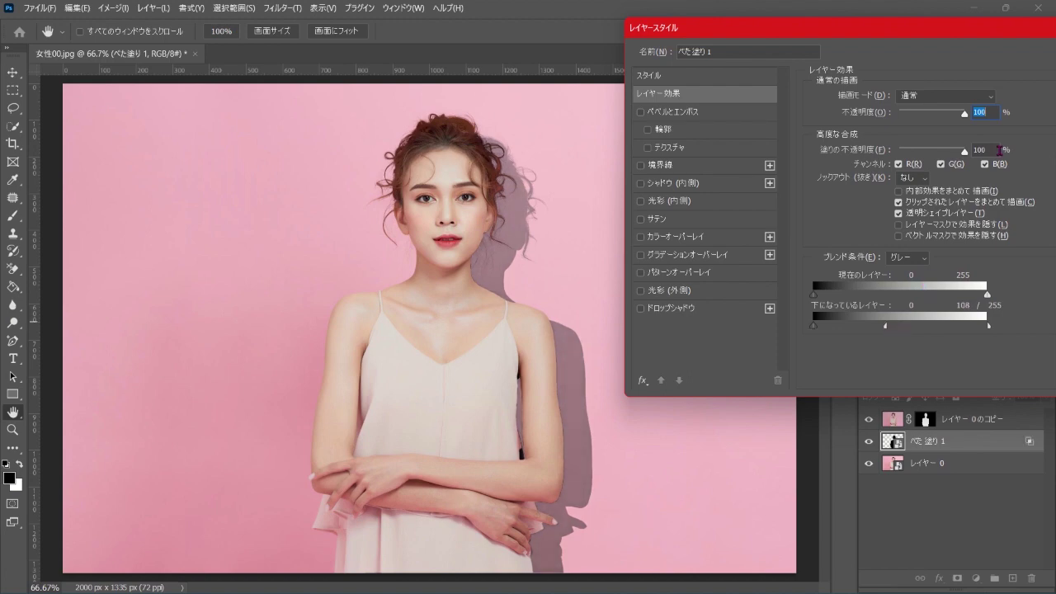
pyautogui.moveTo(999, 31); pyautogui.dragTo(955, 53)
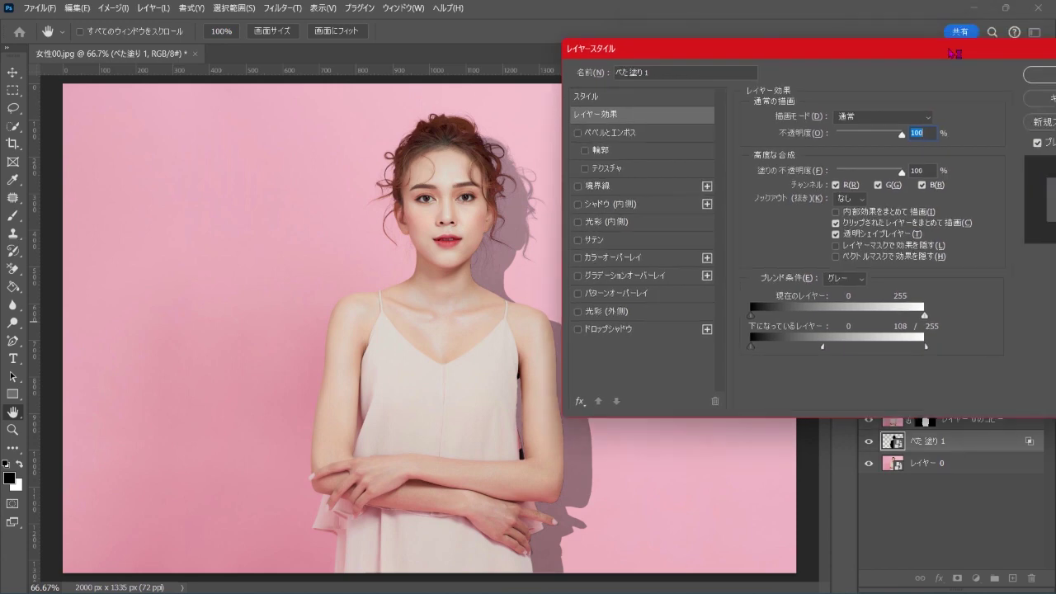
pyautogui.click(1040, 75)
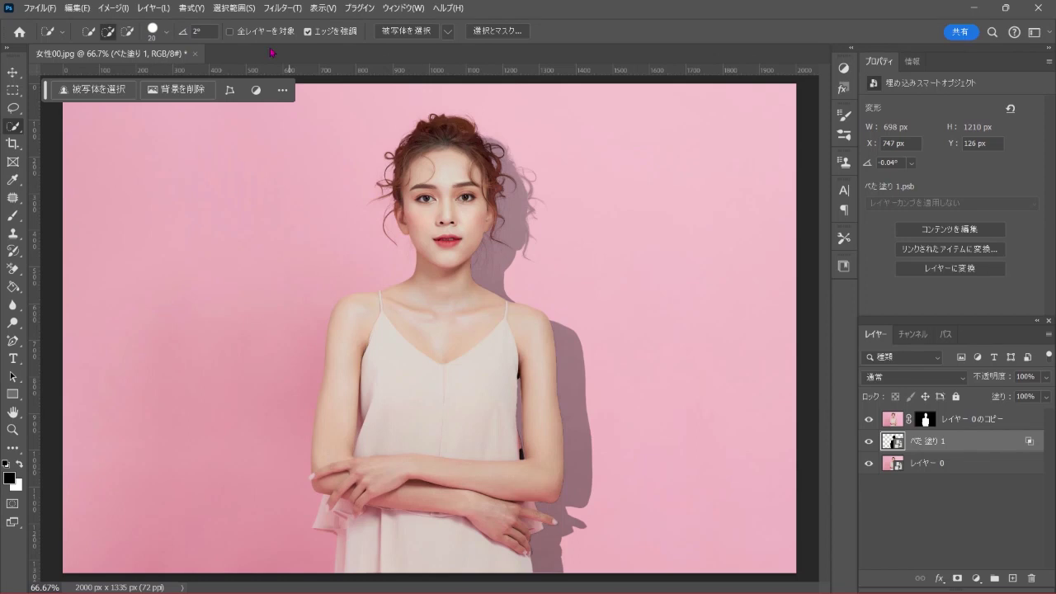
# Step: Apply a Gaussian Blur smart filter to べた塗り 1 to blur the cast shadow's edges
pyautogui.click(282, 7)
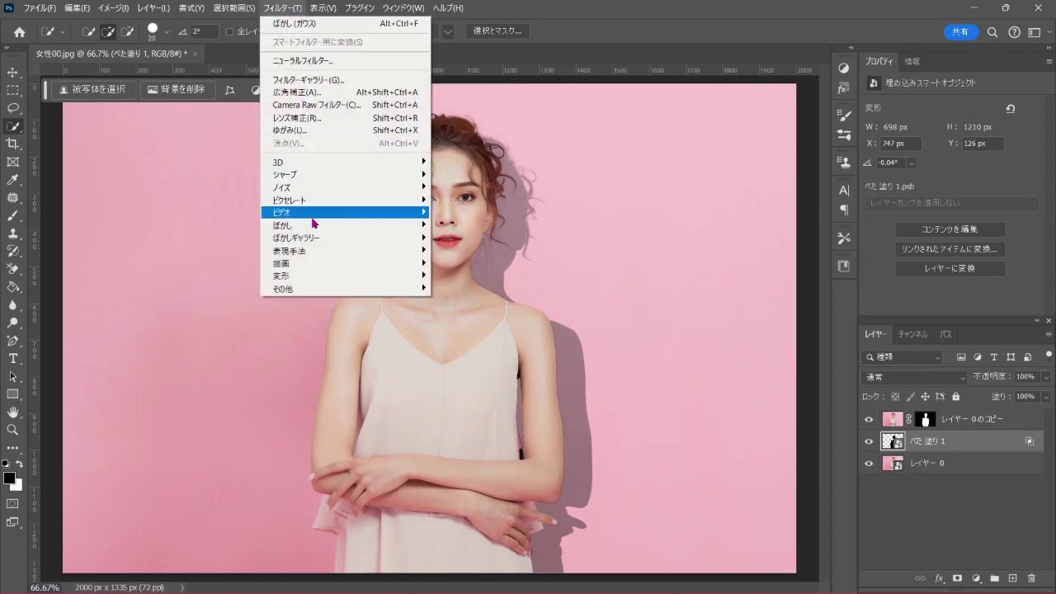
pyautogui.moveTo(345, 224)
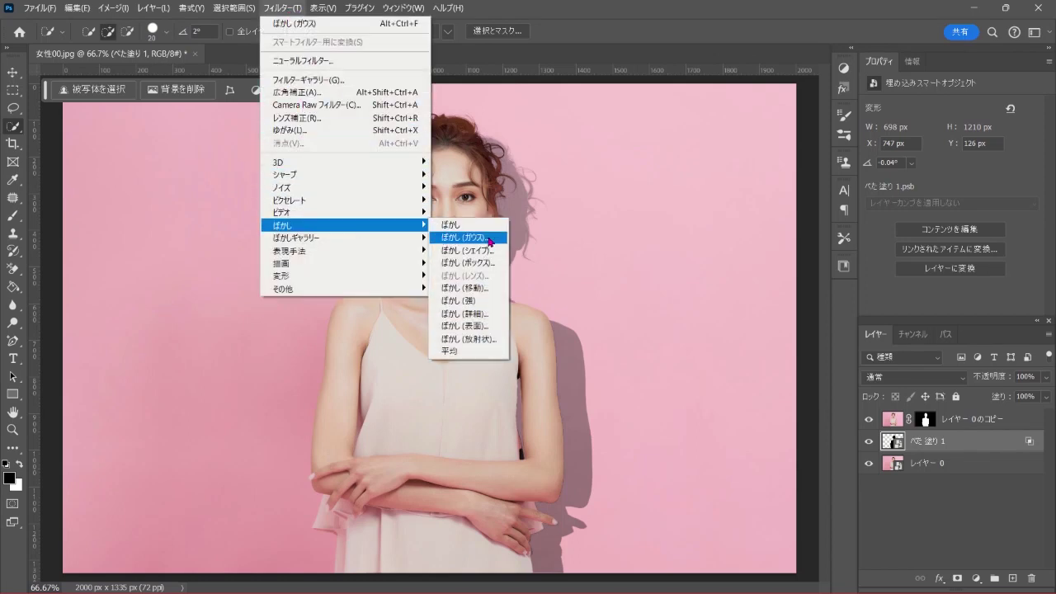
pyautogui.click(490, 240)
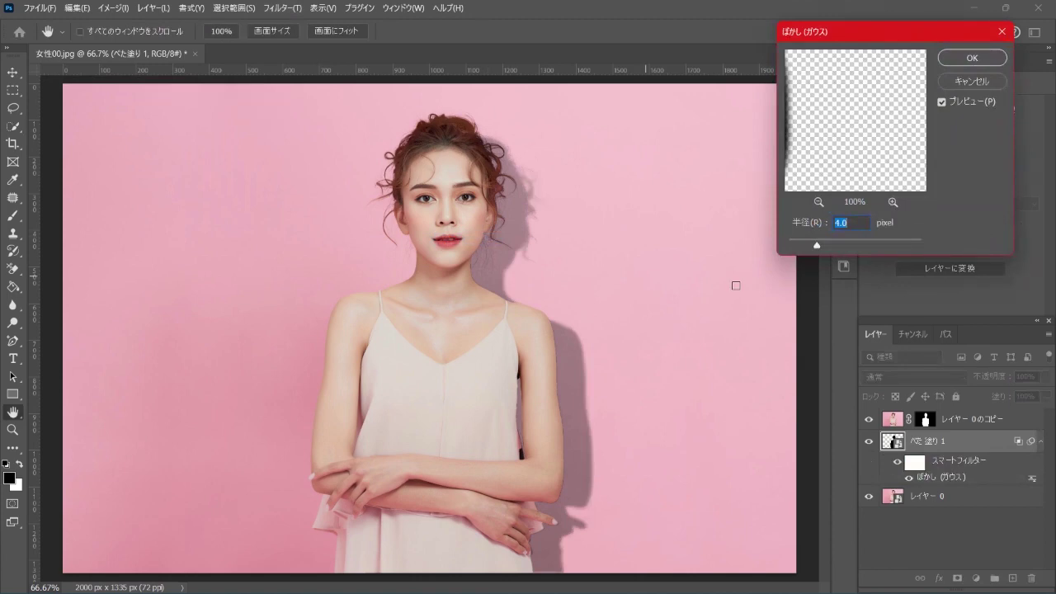
pyautogui.moveTo(817, 245)
pyautogui.mouseDown()
pyautogui.moveTo(833, 247)
pyautogui.moveTo(816, 247)
pyautogui.mouseUp()
pyautogui.click(995, 59)
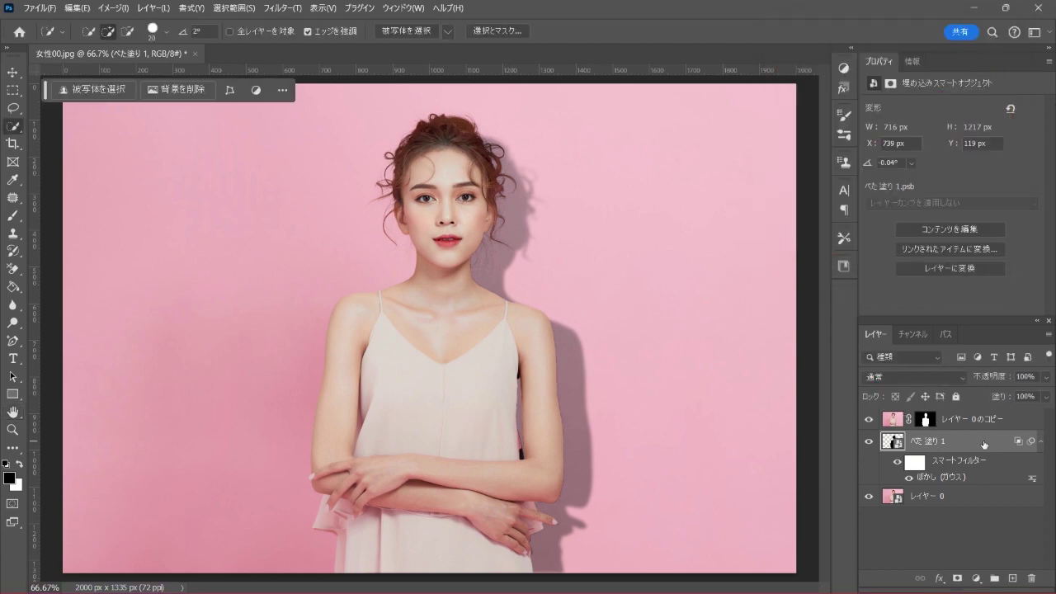
# Step: Lower the べた塗り 1 shadow layer's opacity to 79%
pyautogui.click(1047, 377)
pyautogui.moveTo(1048, 395); pyautogui.dragTo(1033, 397)
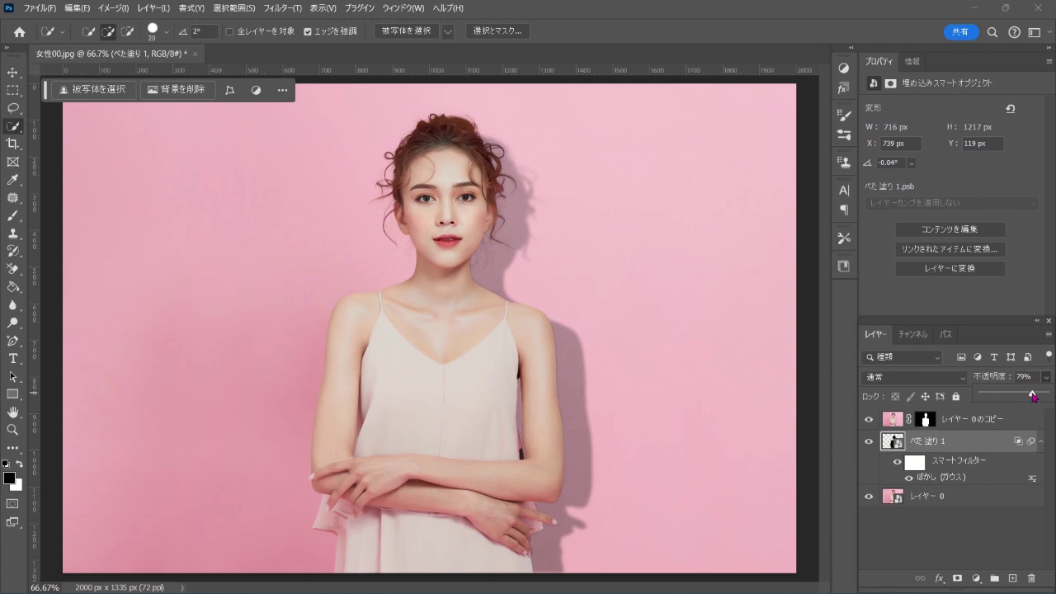
pyautogui.click(980, 447)
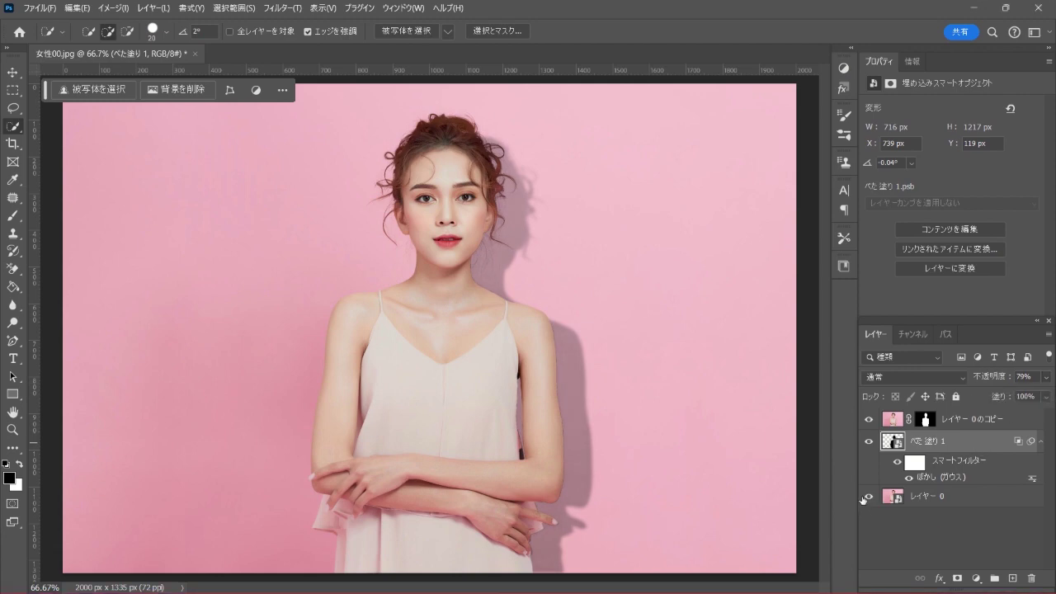
# Step: Toggle the shadow and cutout layers off and on to compare before and after
pyautogui.keyDown('alt'); pyautogui.click(868, 498); pyautogui.keyUp('alt')
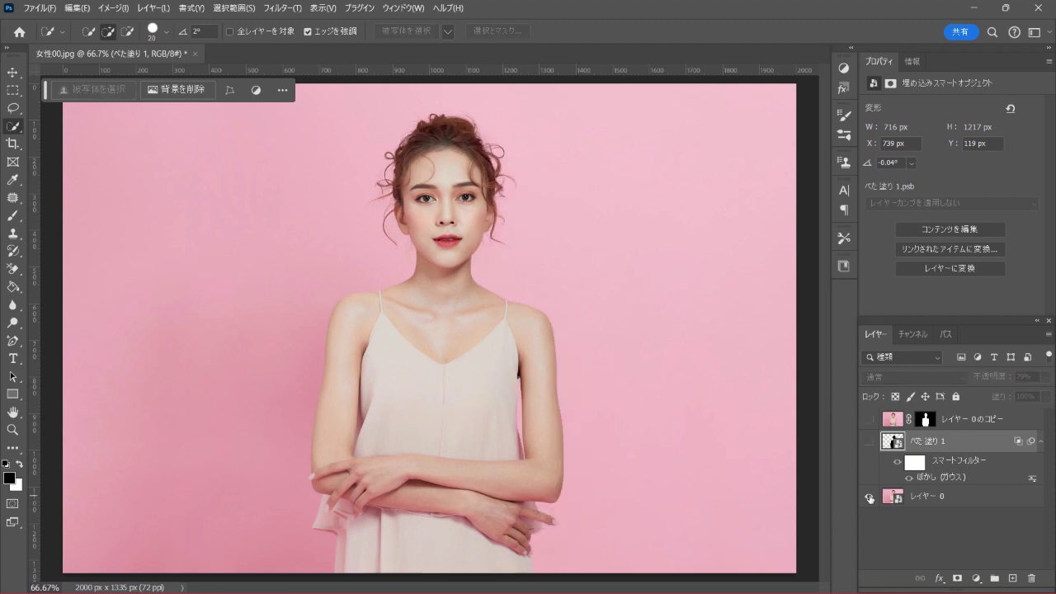
pyautogui.keyDown('alt'); pyautogui.click(869, 498); pyautogui.keyUp('alt')
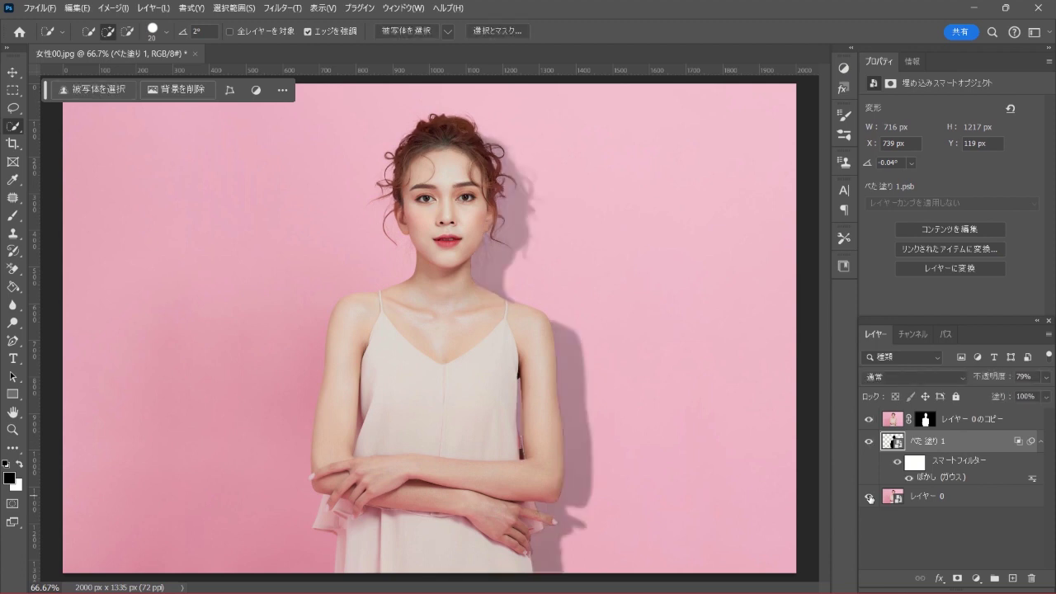
pyautogui.keyDown('alt'); pyautogui.click(868, 498); pyautogui.keyUp('alt')
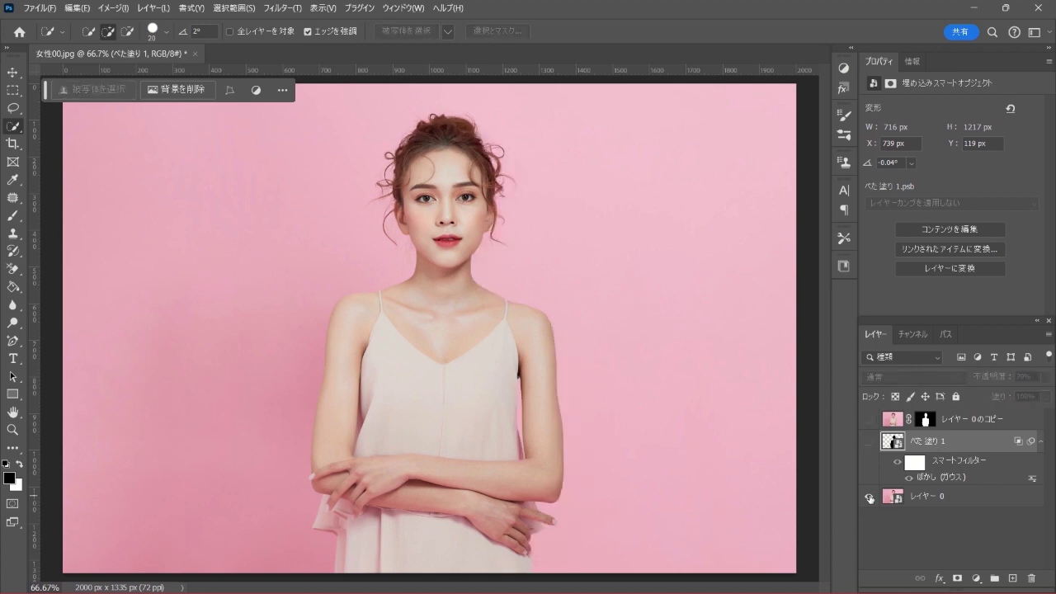
pyautogui.keyDown('alt'); pyautogui.click(869, 499); pyautogui.keyUp('alt')
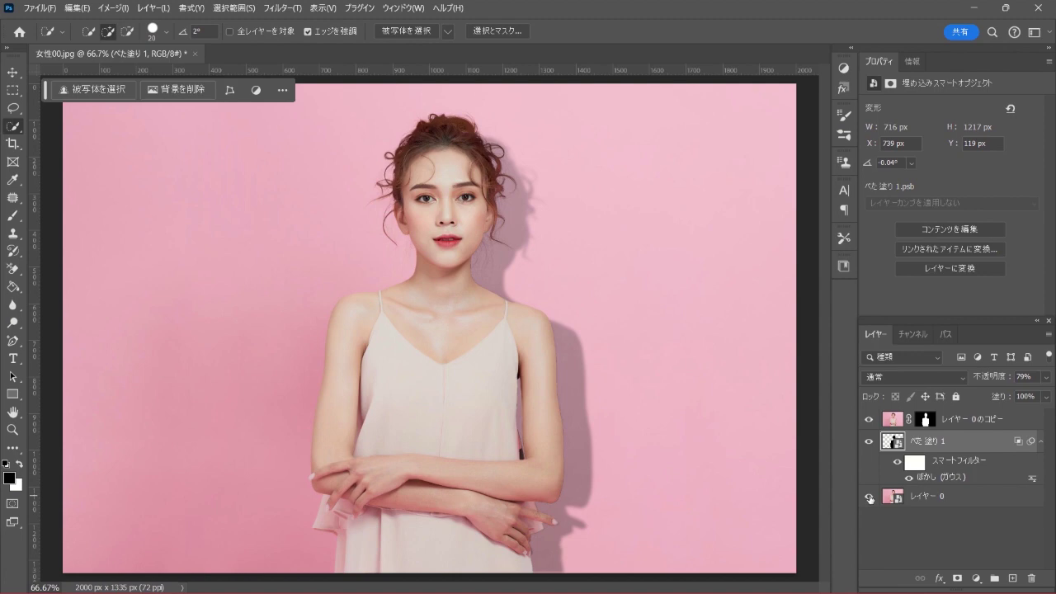